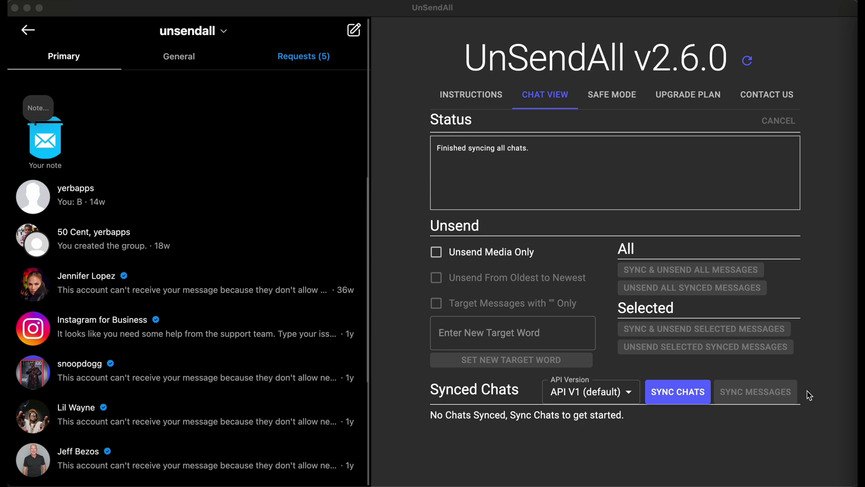
Sync all inbox chats using API V2 (advanced), then return the API version to V1 (default).
{"action": "left_click", "coordinate": [757, 429]}
{"action": "mouse_move", "coordinate": [600, 394]}
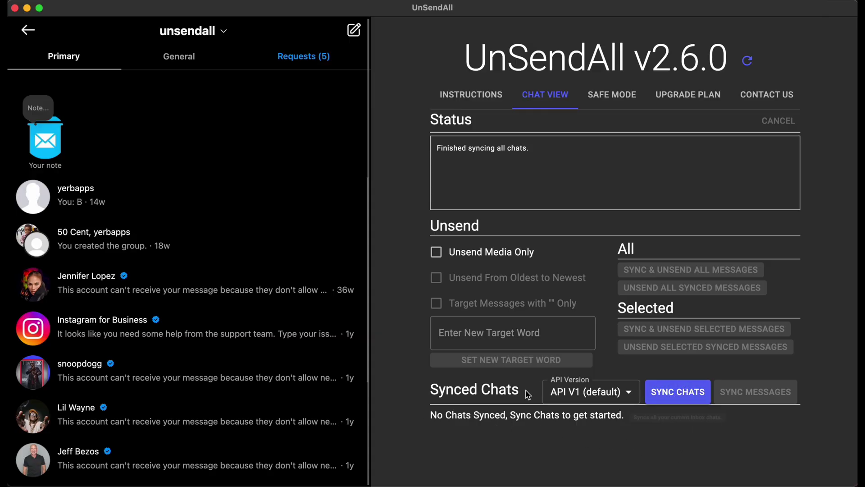
{"action": "left_click", "coordinate": [586, 394]}
{"action": "left_click", "coordinate": [583, 443]}
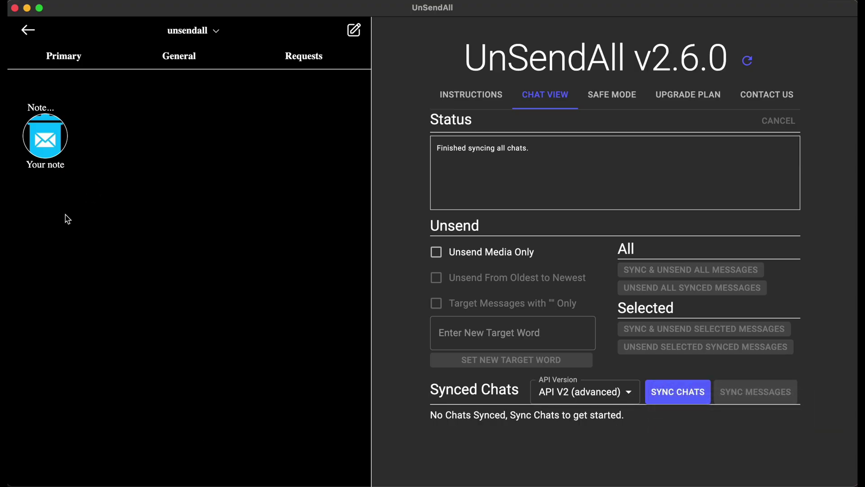
{"action": "left_click", "coordinate": [690, 395]}
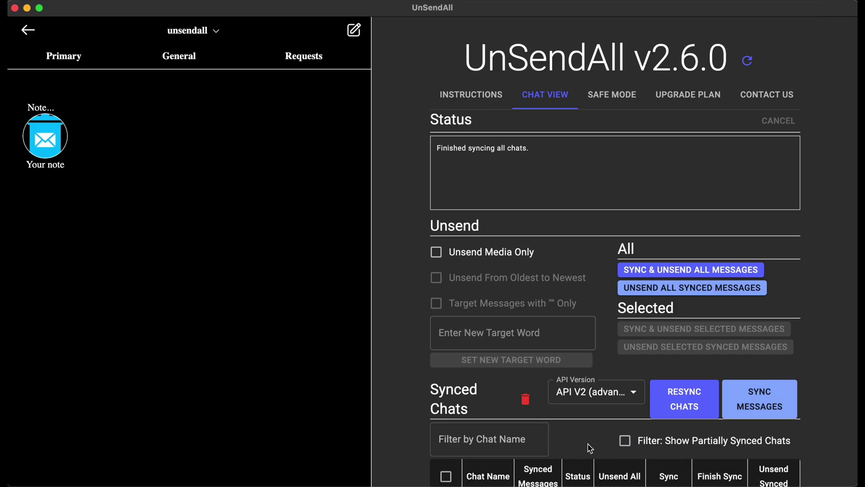
{"action": "left_click", "coordinate": [596, 392]}
{"action": "left_click", "coordinate": [590, 418]}
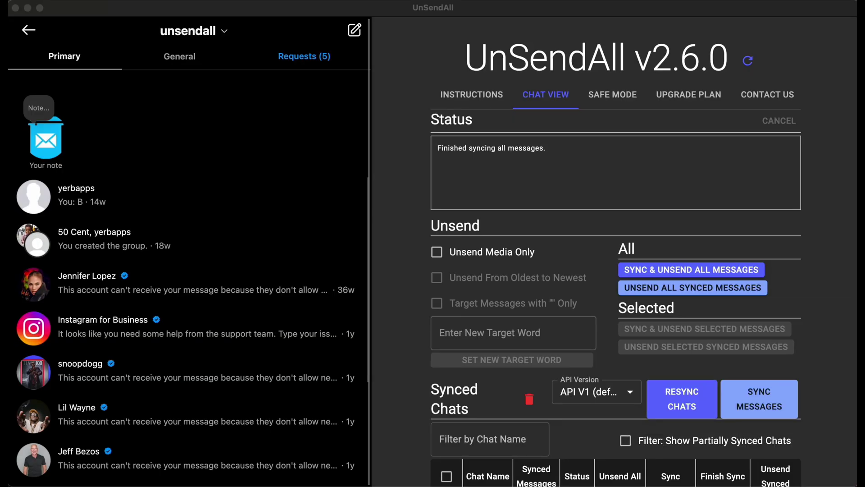
{"action": "left_click", "coordinate": [839, 361]}
{"action": "scroll", "coordinate": [830, 367], "scroll_direction": "down", "scroll_amount": 3}
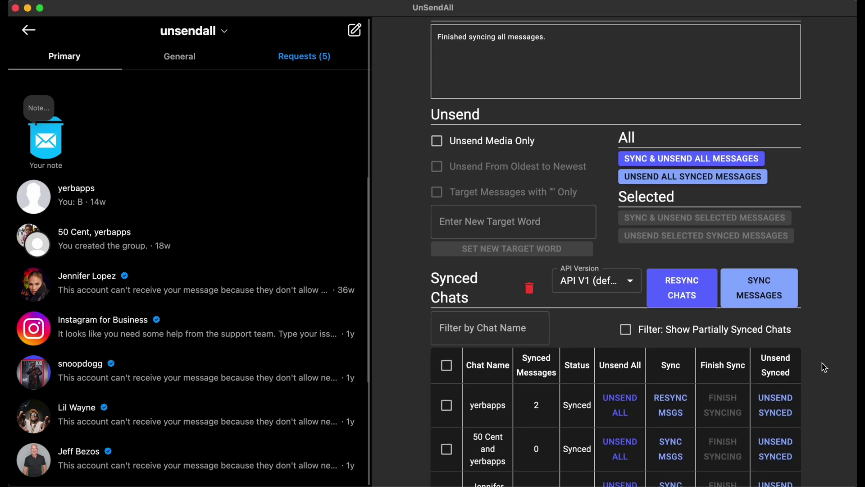
{"action": "scroll", "coordinate": [553, 404], "scroll_direction": "down", "scroll_amount": 1}
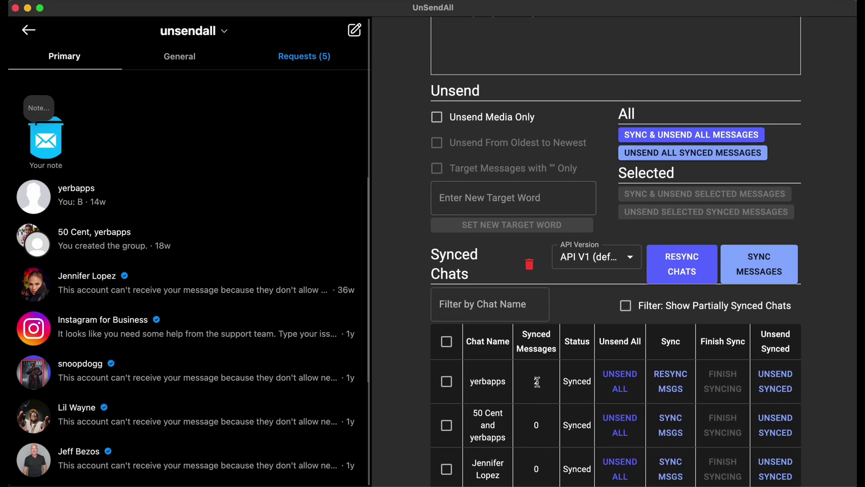
{"action": "left_click", "coordinate": [626, 386]}
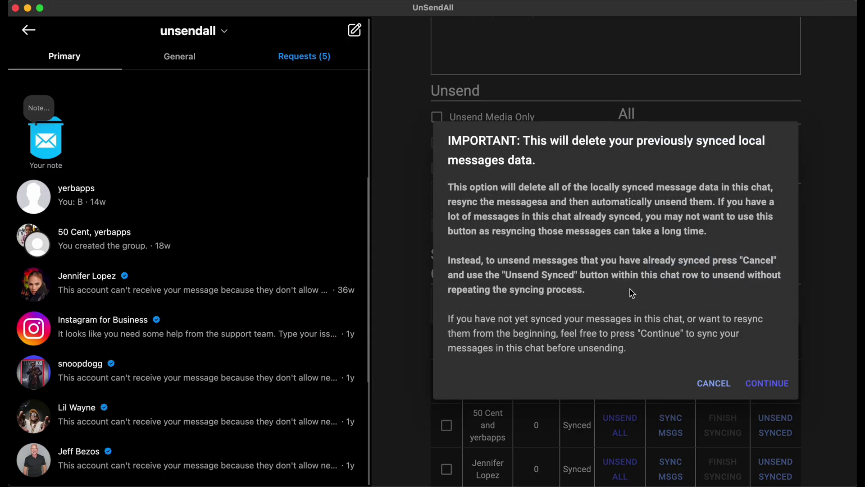
{"action": "left_click", "coordinate": [708, 383]}
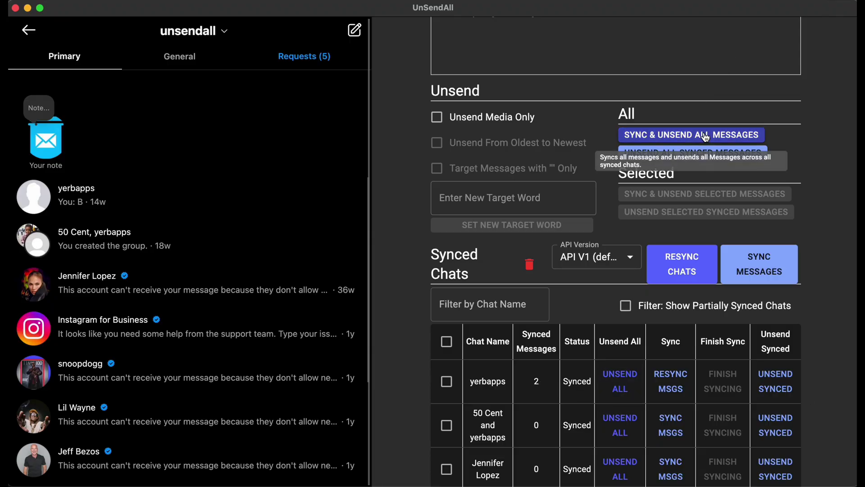
{"action": "left_click", "coordinate": [683, 263]}
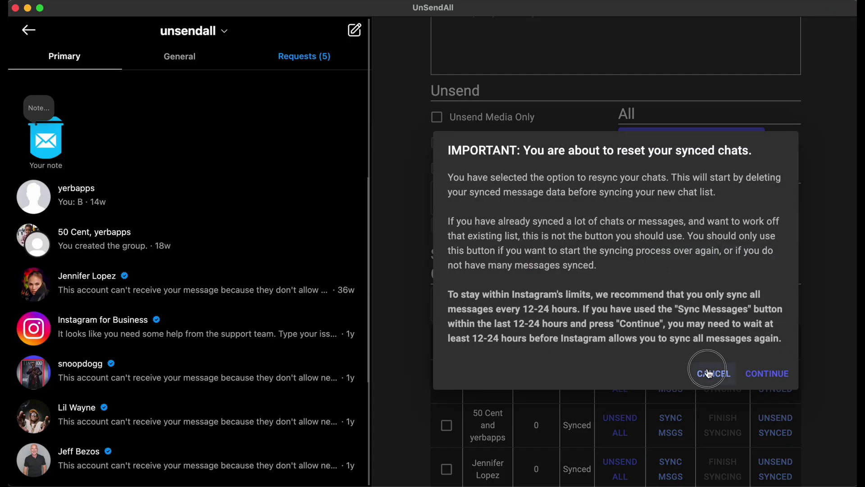
{"action": "left_click", "coordinate": [660, 372]}
{"action": "left_click", "coordinate": [706, 145]}
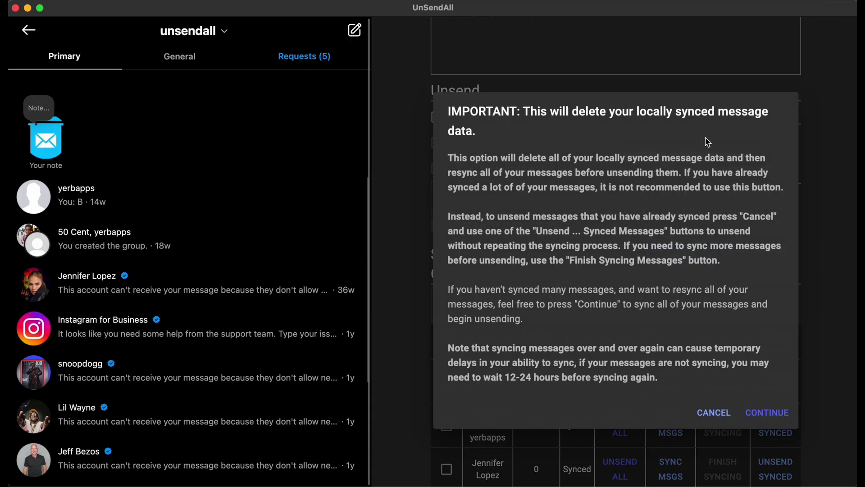
{"action": "left_click", "coordinate": [713, 413]}
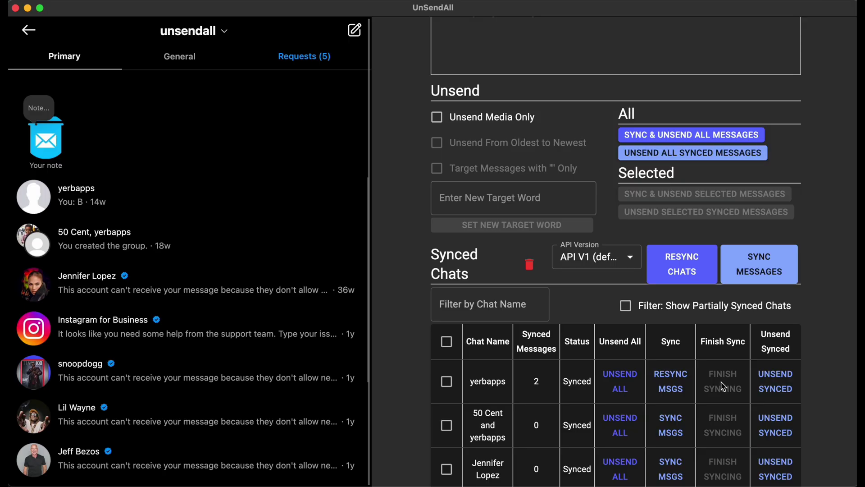
Unsend the already synced messages in the yerbapps row of the Synced Chats table.
{"action": "scroll", "coordinate": [721, 387], "scroll_direction": "up", "scroll_amount": 3}
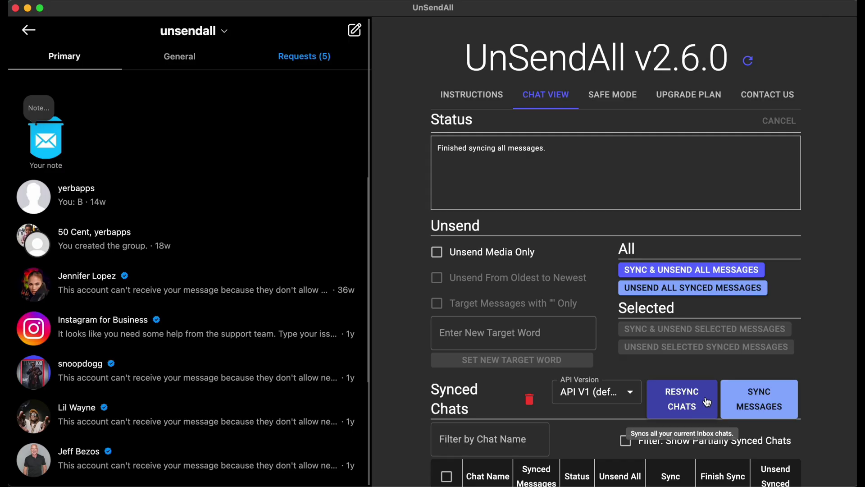
{"action": "scroll", "coordinate": [825, 355], "scroll_direction": "down", "scroll_amount": 2}
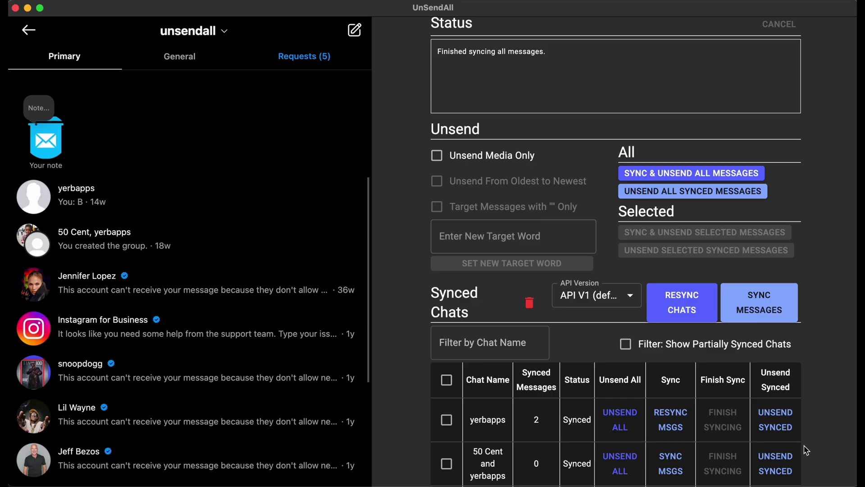
{"action": "left_click", "coordinate": [774, 426]}
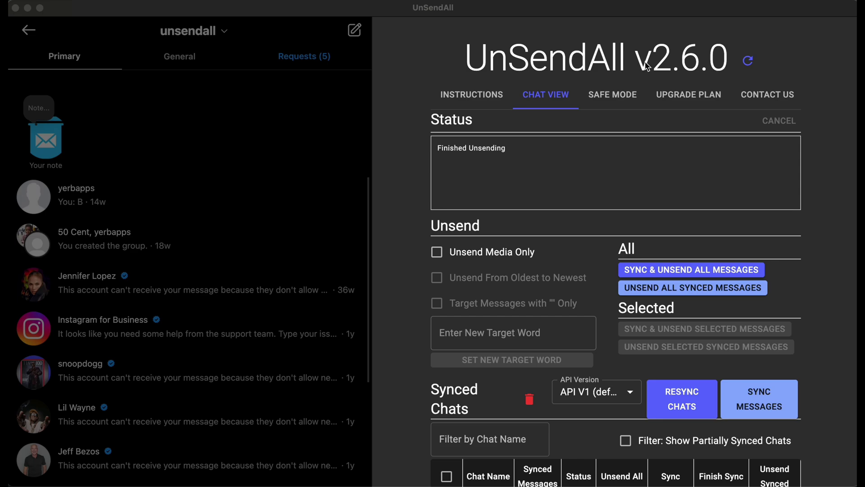
Send 'Help! I'm having a problem!!!' via Contact Us with sender's name, e-mail and reCAPTCHA.
{"action": "left_click", "coordinate": [683, 97]}
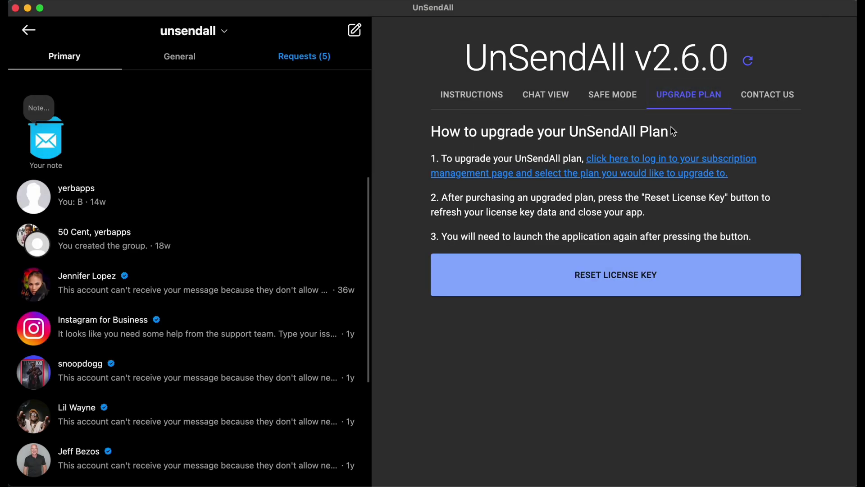
{"action": "left_click", "coordinate": [762, 102]}
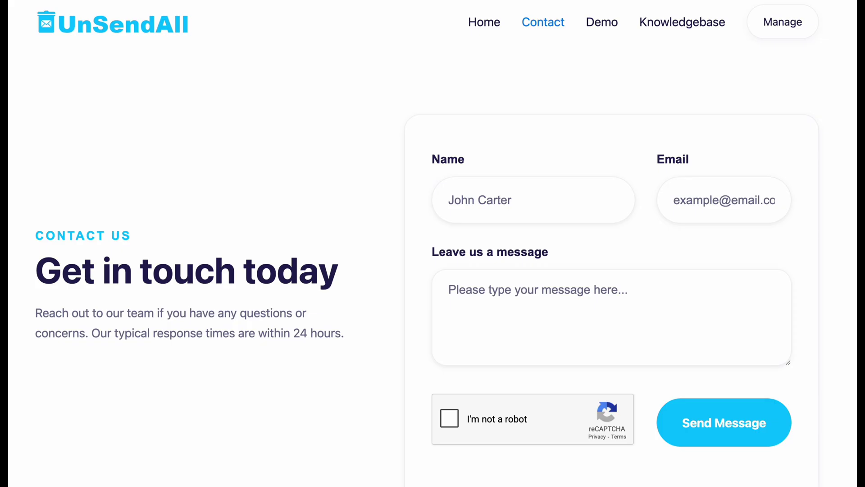
{"action": "left_click", "coordinate": [522, 202]}
{"action": "type", "text": "Joe"}
{"action": "key", "text": "Tab"}
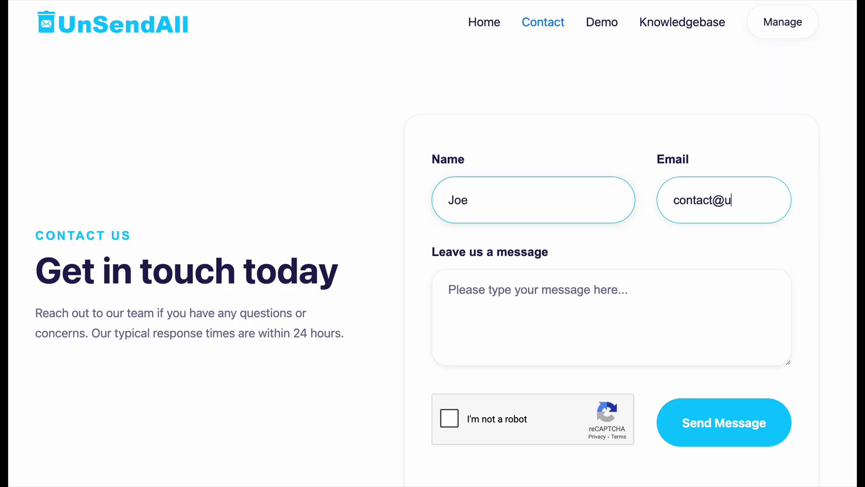
{"action": "key", "text": "Tab"}
{"action": "type", "text": "Help! I'm having a problem!!!"}
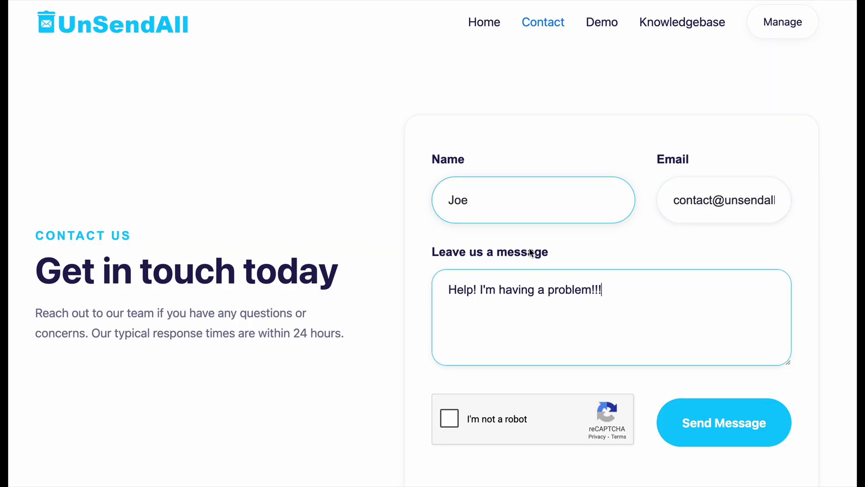
{"action": "left_click", "coordinate": [450, 418]}
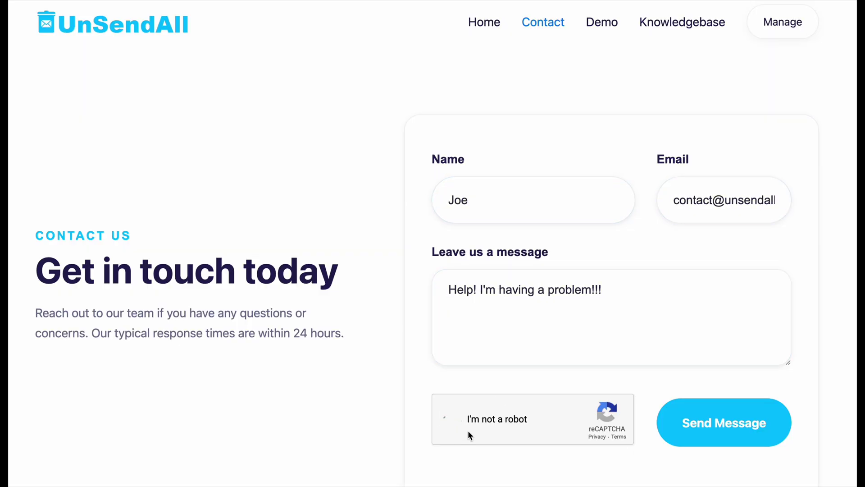
{"action": "left_click", "coordinate": [713, 440]}
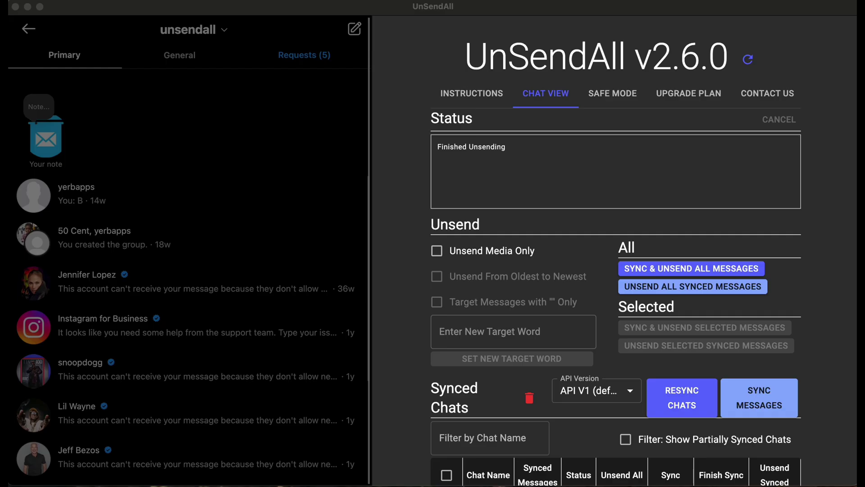
{"action": "left_click", "coordinate": [728, 224]}
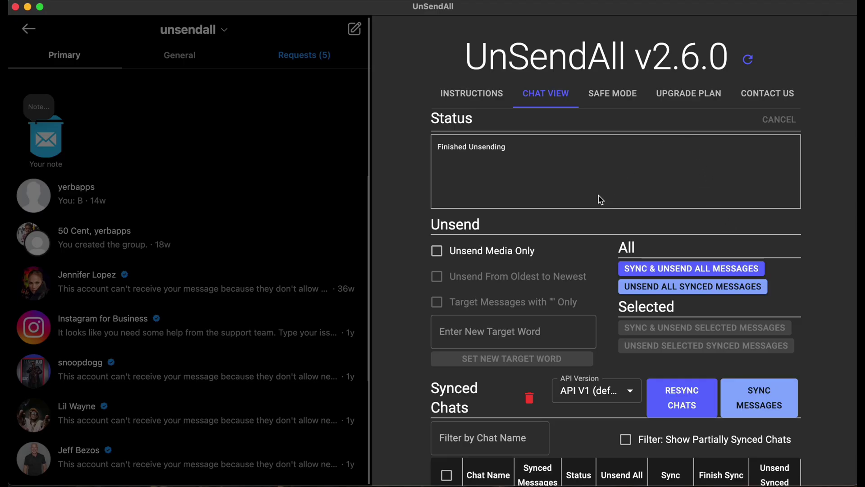
{"action": "mouse_move", "coordinate": [546, 286]}
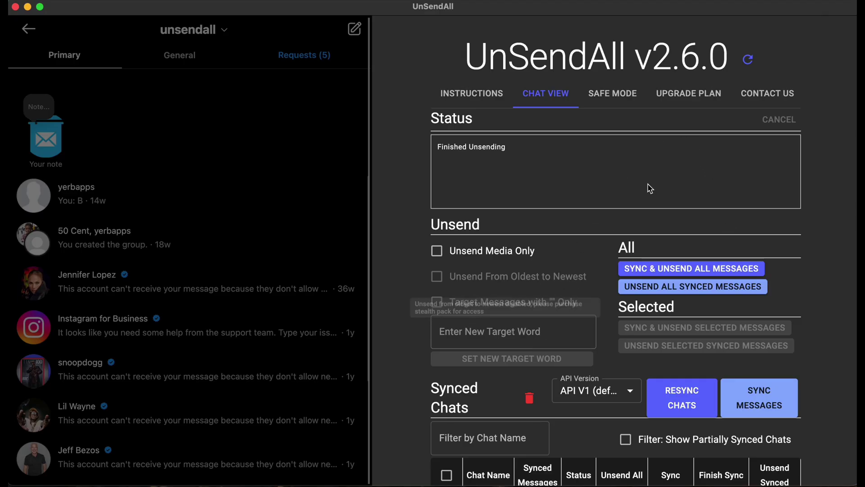
{"action": "mouse_move", "coordinate": [545, 312]}
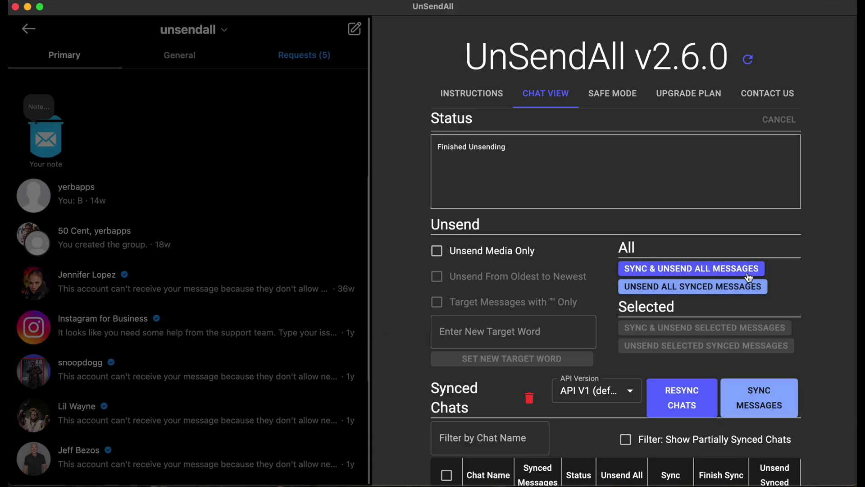
{"action": "scroll", "coordinate": [550, 349], "scroll_direction": "down", "scroll_amount": 5}
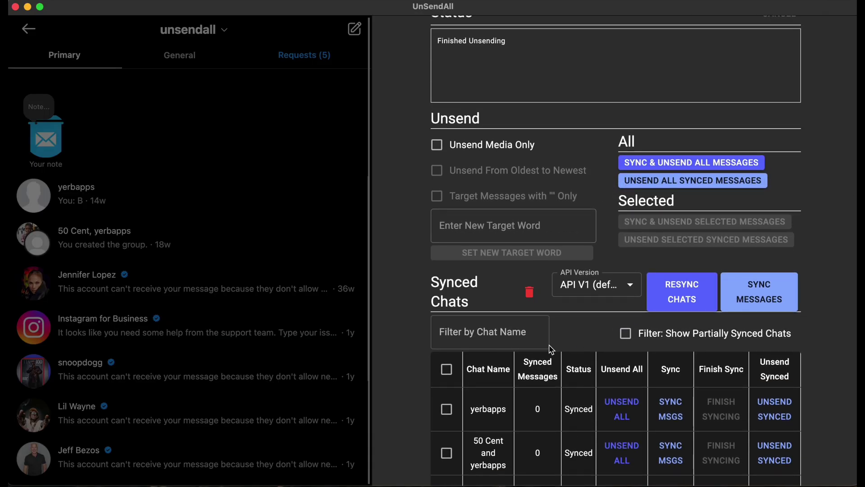
{"action": "left_click", "coordinate": [447, 409]}
{"action": "left_click", "coordinate": [447, 453]}
{"action": "scroll", "coordinate": [447, 451], "scroll_direction": "down", "scroll_amount": 1}
{"action": "scroll", "coordinate": [718, 350], "scroll_direction": "up", "scroll_amount": 5}
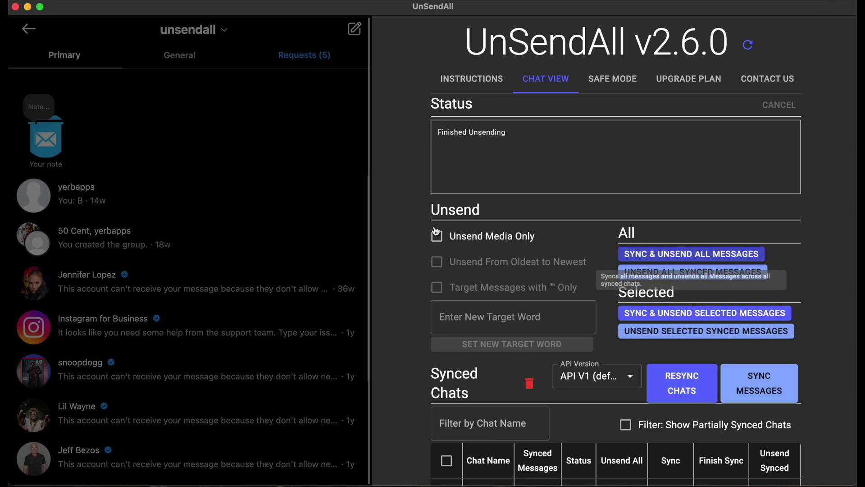
{"action": "scroll", "coordinate": [604, 297], "scroll_direction": "down", "scroll_amount": 10}
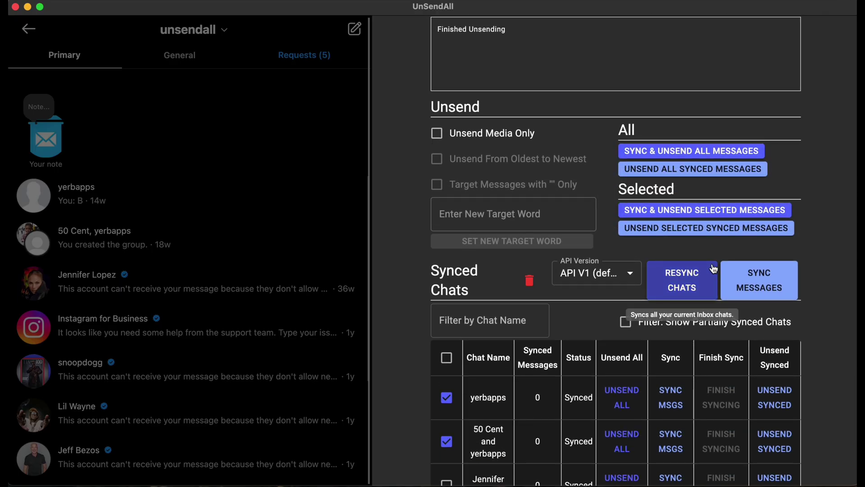
{"action": "left_click", "coordinate": [446, 328]}
{"action": "left_click", "coordinate": [446, 284]}
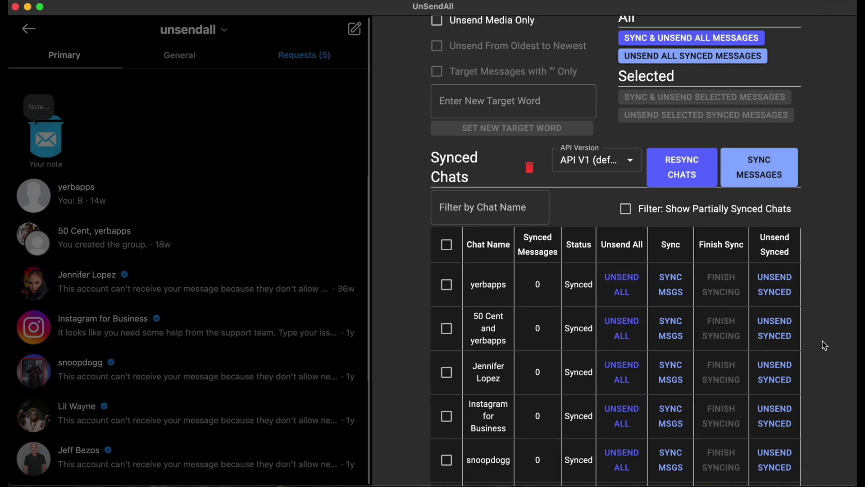
{"action": "scroll", "coordinate": [812, 359], "scroll_direction": "up", "scroll_amount": 5}
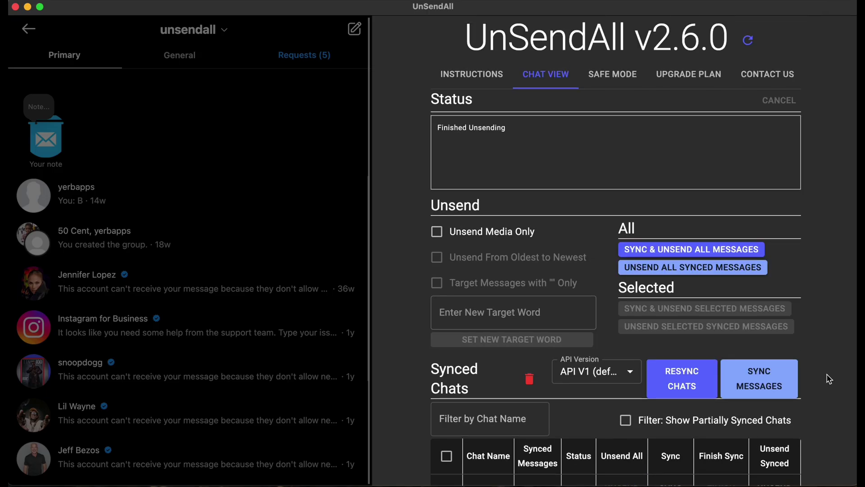